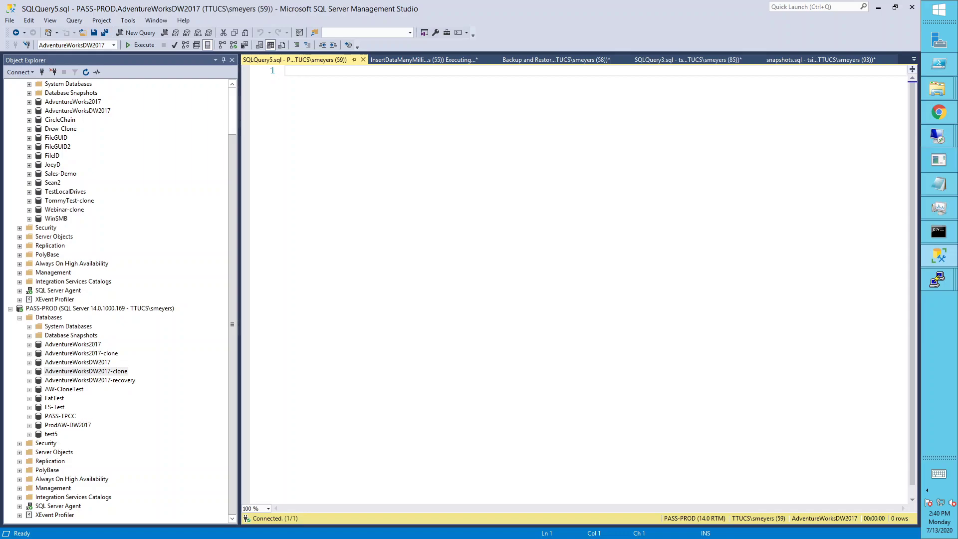
Step: Review the AdventureWorks databases on the PASS-PROD and PASS-DEV servers and refresh PASS-DEV's database list
left_click(41, 310)
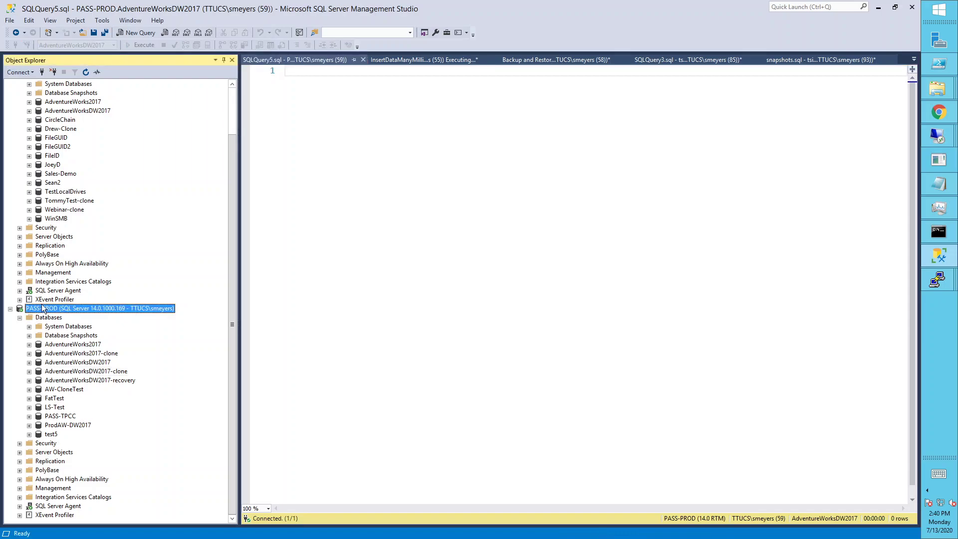
left_click(232, 85)
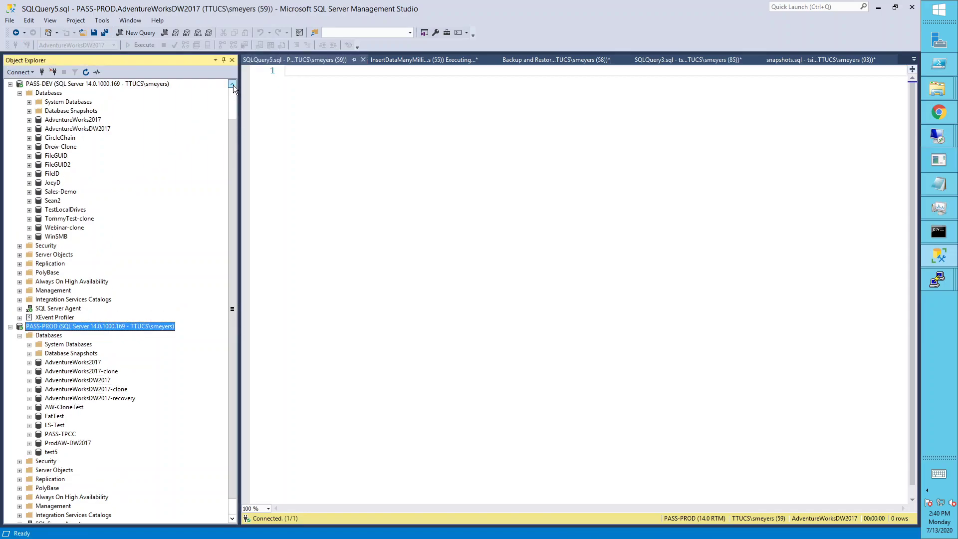
left_click(84, 83)
left_click(78, 364)
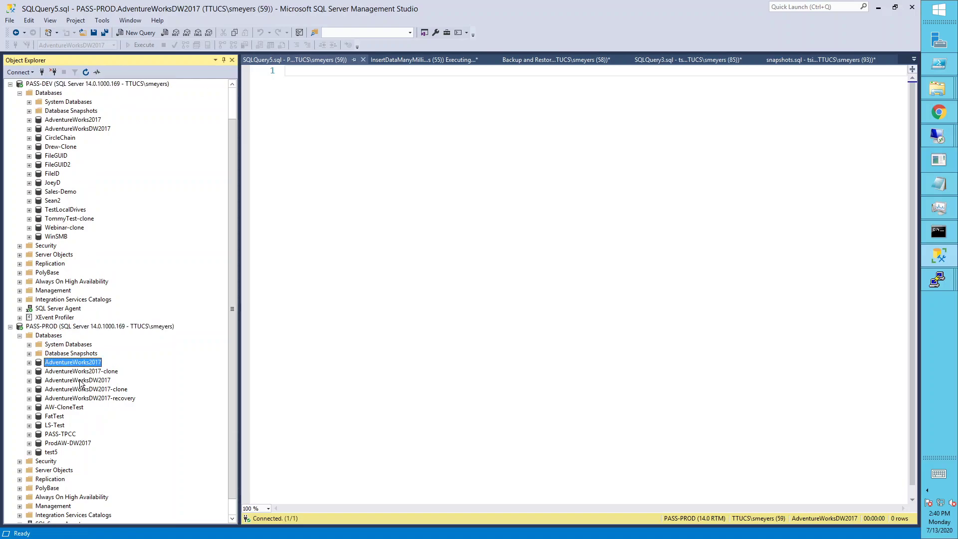
left_click(81, 381)
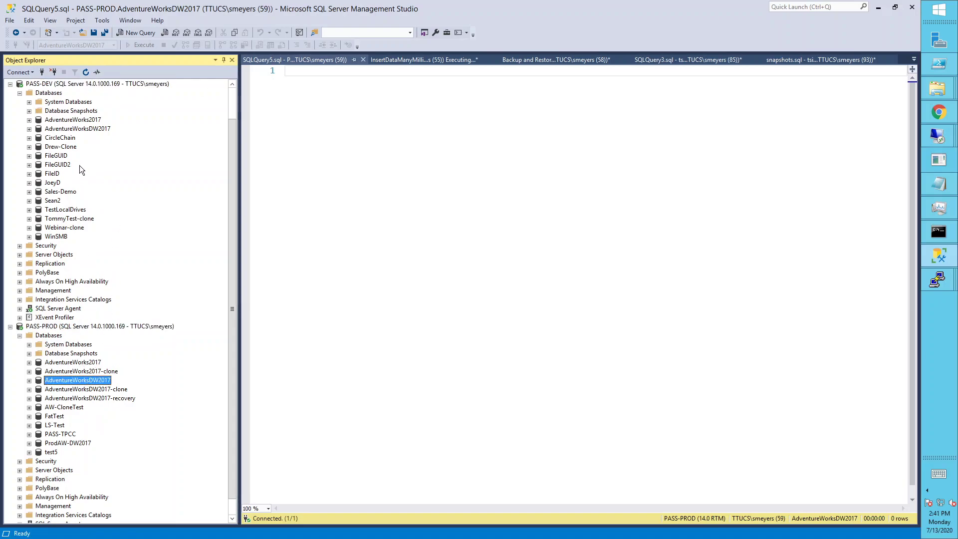
left_click(81, 131)
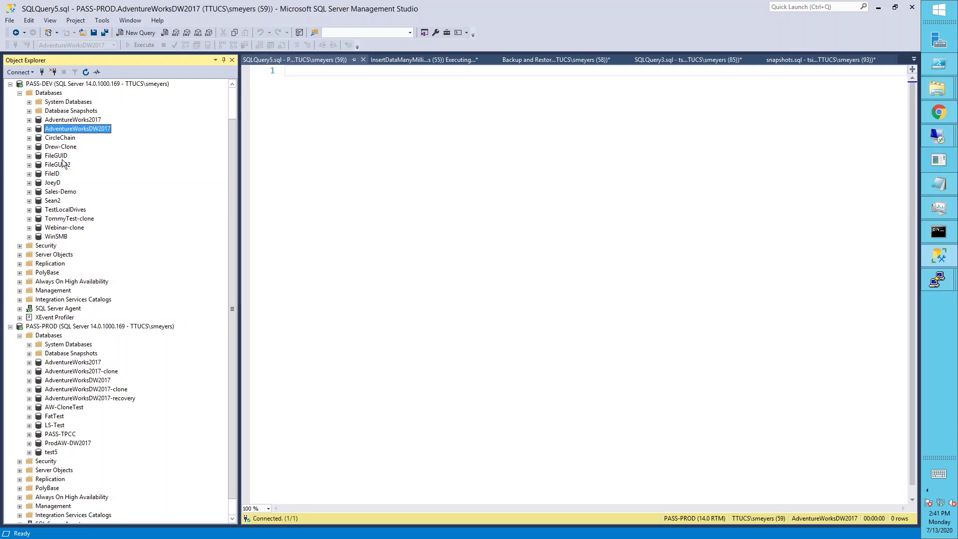
right_click(56, 95)
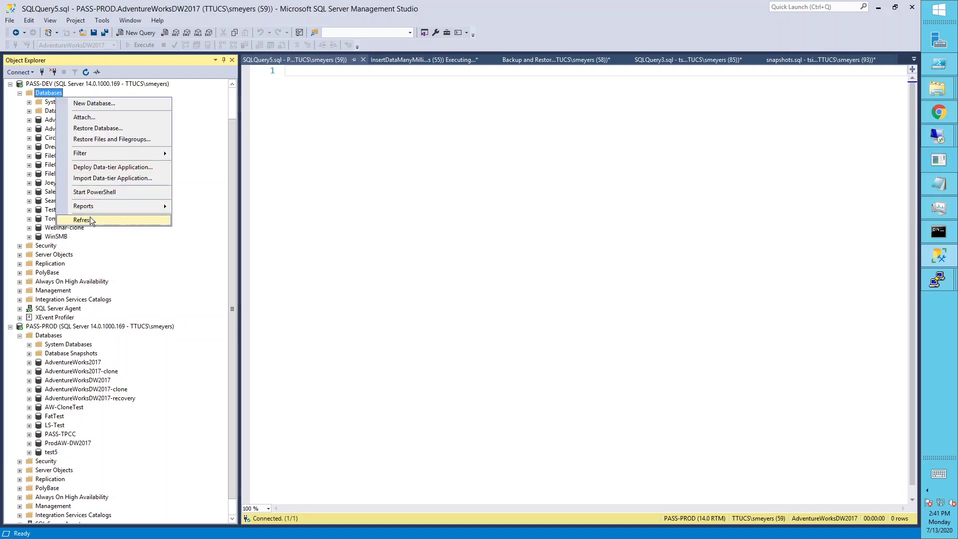
left_click(91, 220)
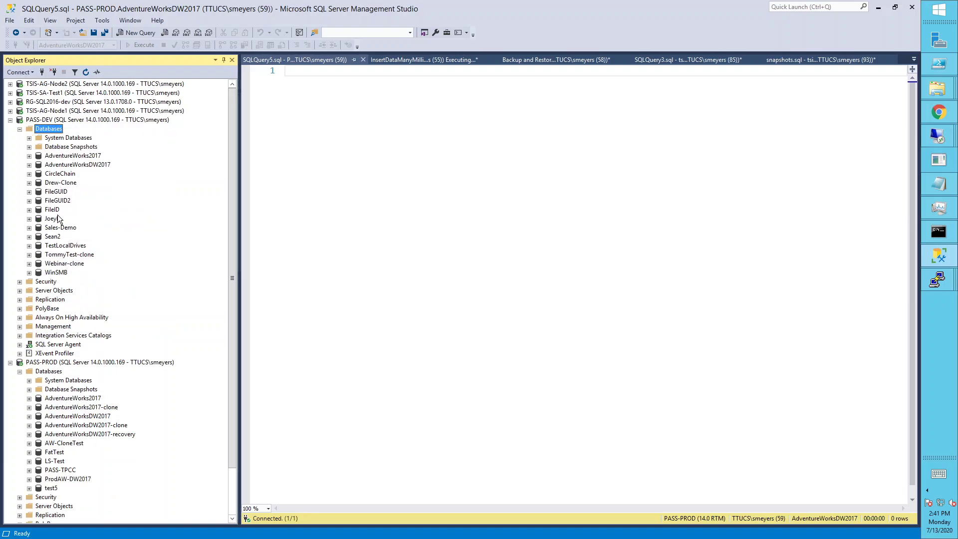
Step: Examine the general and file properties of the AdventureWorksDW2017 database on PASS-PROD, then close them without changes
left_click(60, 183)
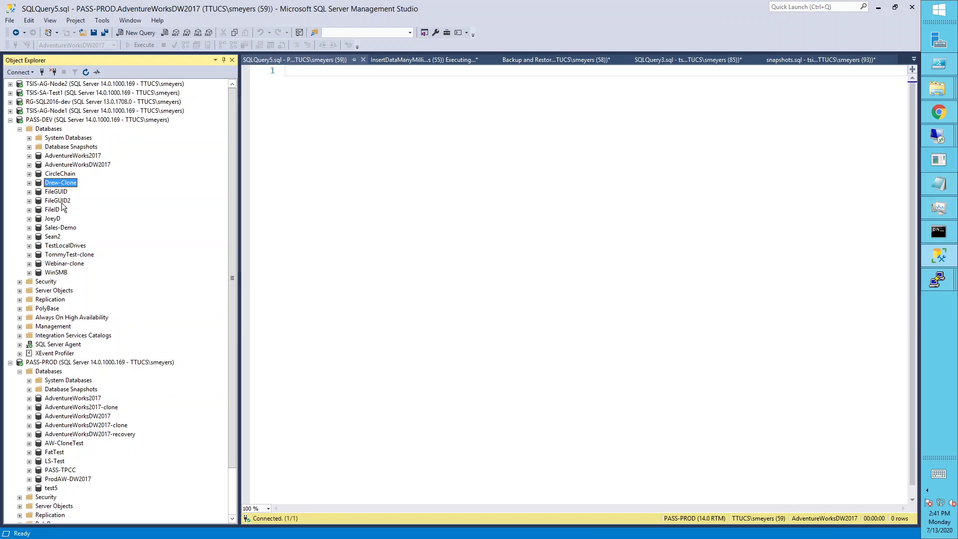
left_click(63, 408)
left_click(69, 433)
left_click(68, 417)
right_click(68, 422)
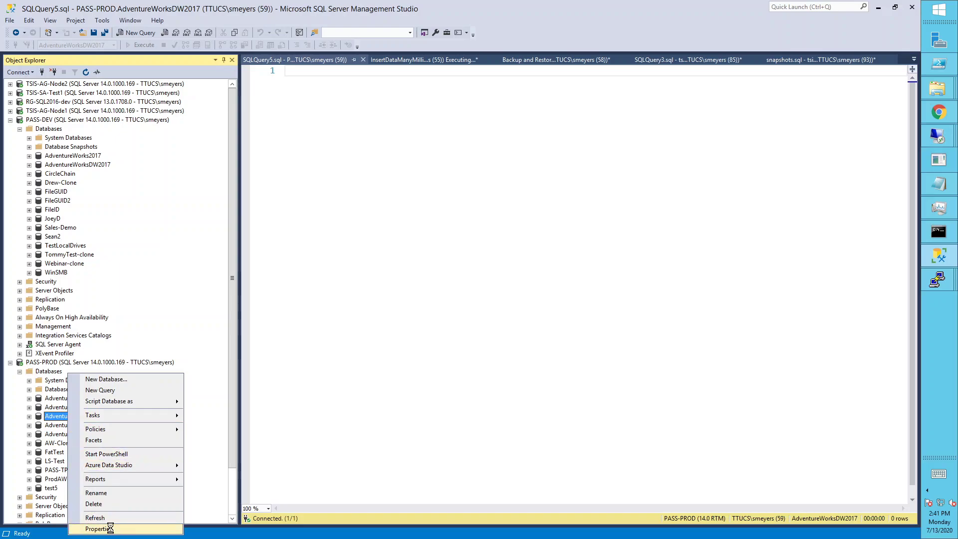
left_click(90, 529)
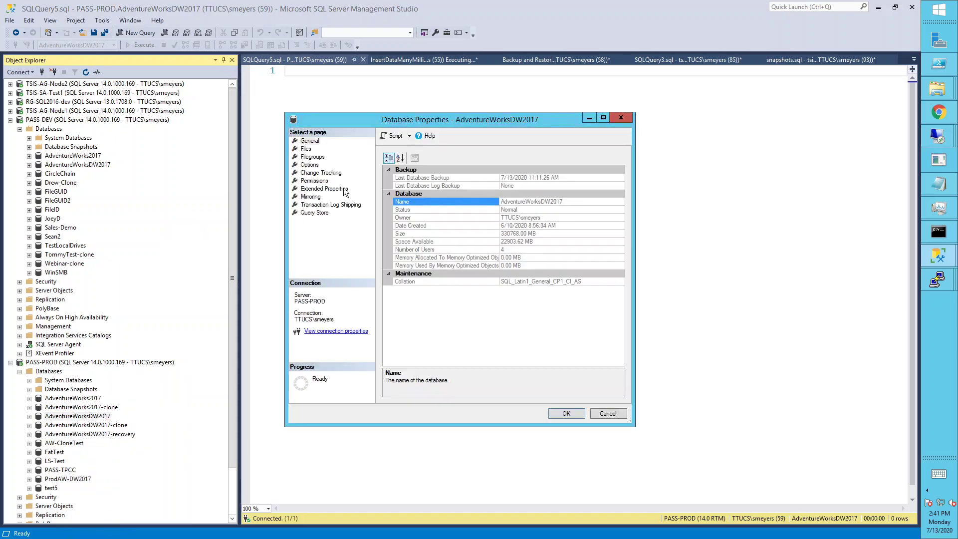
left_click(305, 150)
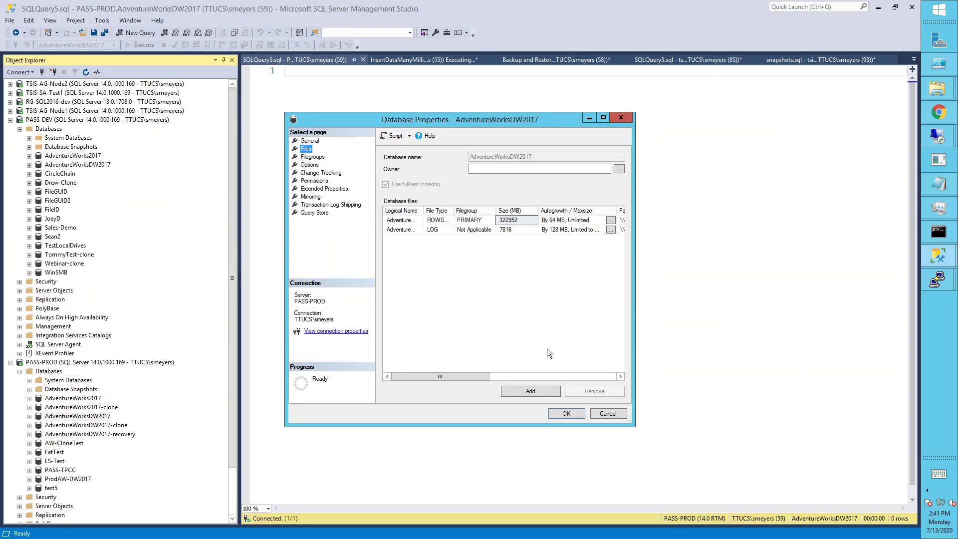
left_click(545, 375)
left_click(396, 373)
left_click(396, 375)
left_click(616, 417)
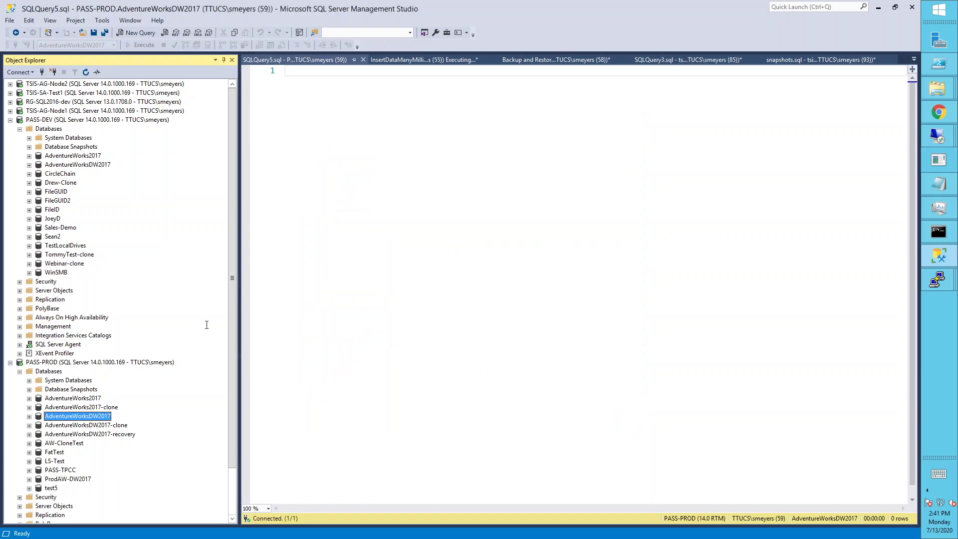
Step: Switch to Tintri Global Center in Chrome, open the pass-prod SQL Server's databases and widen the Database column to show full names
left_click(953, 119)
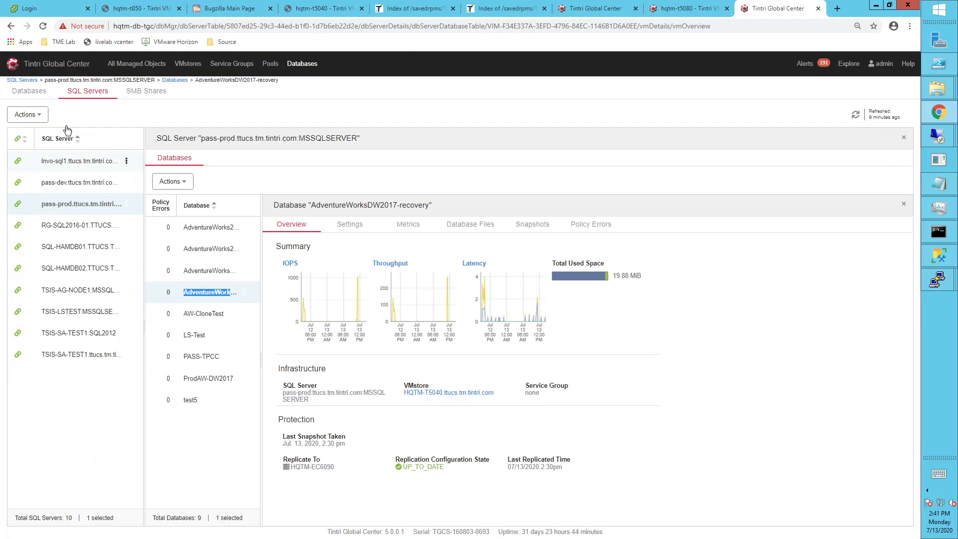
left_click(29, 92)
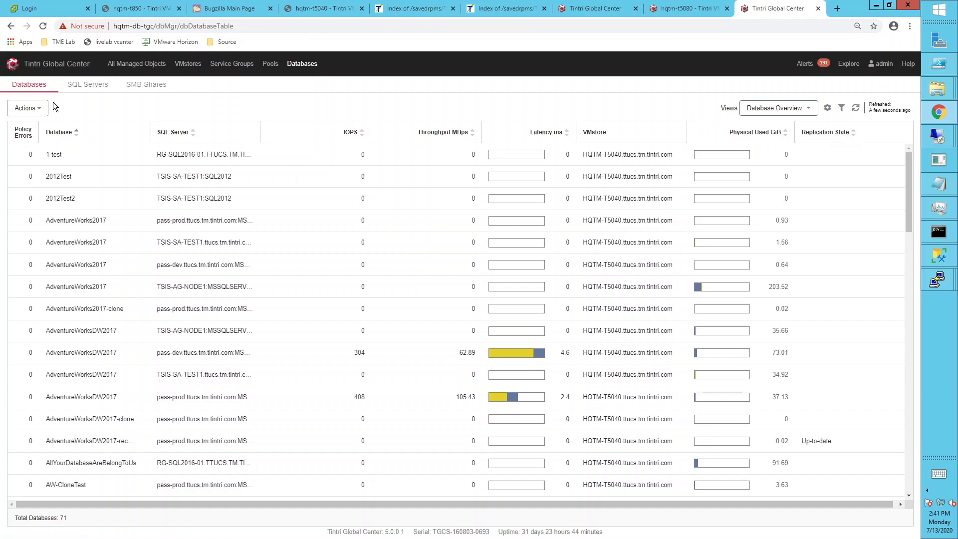
left_click(86, 88)
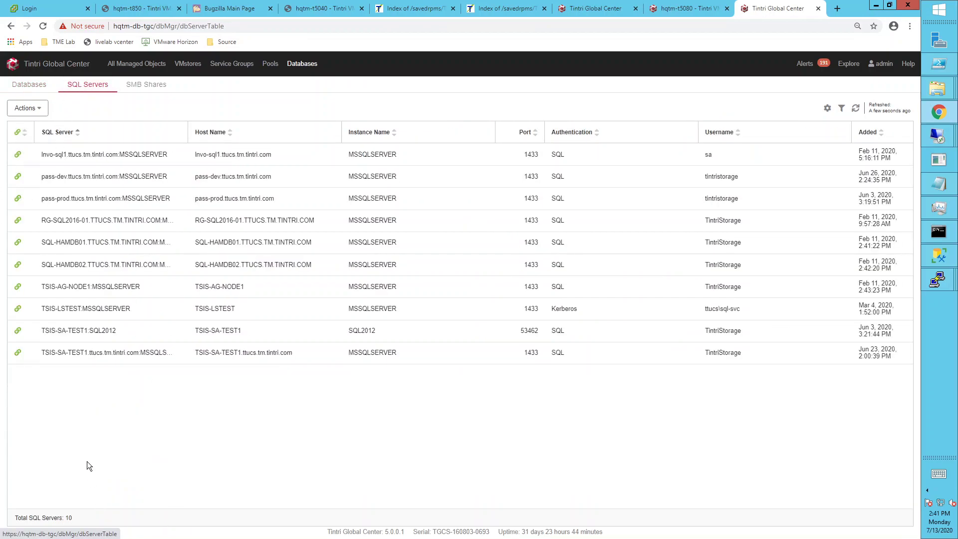
double_click(65, 199)
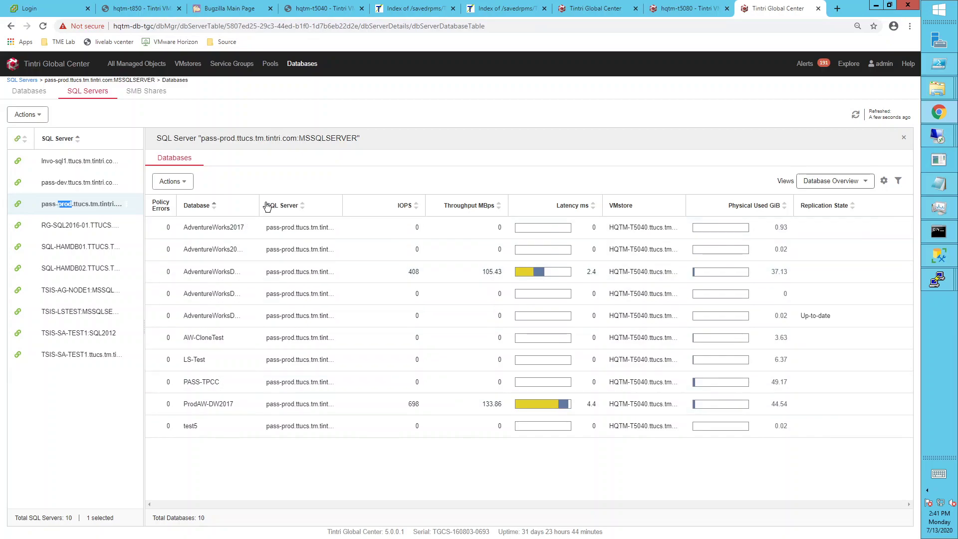
left_click_drag(259, 204, 327, 202)
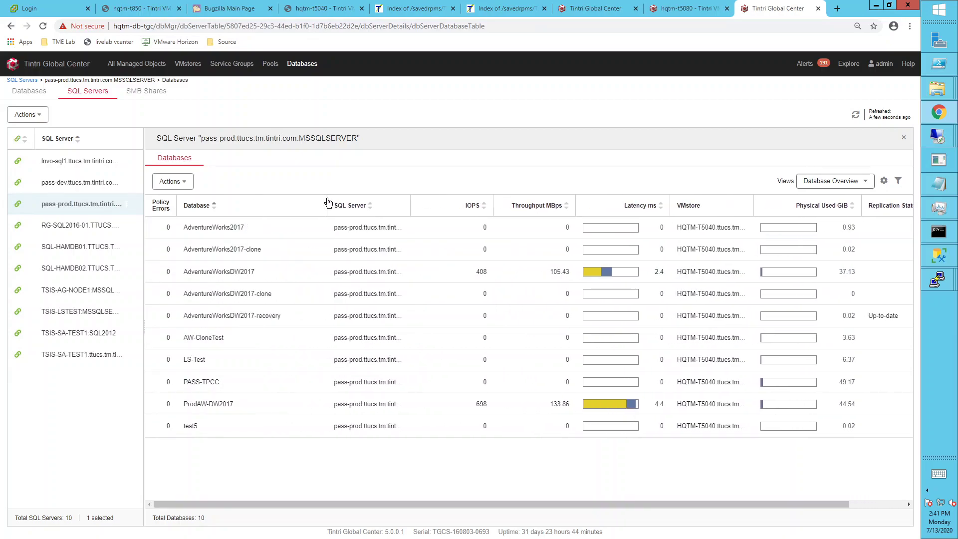
Step: Start a clone of the pass-prod AdventureWorksDW2017 database and name it Demo-clone
left_click(222, 271)
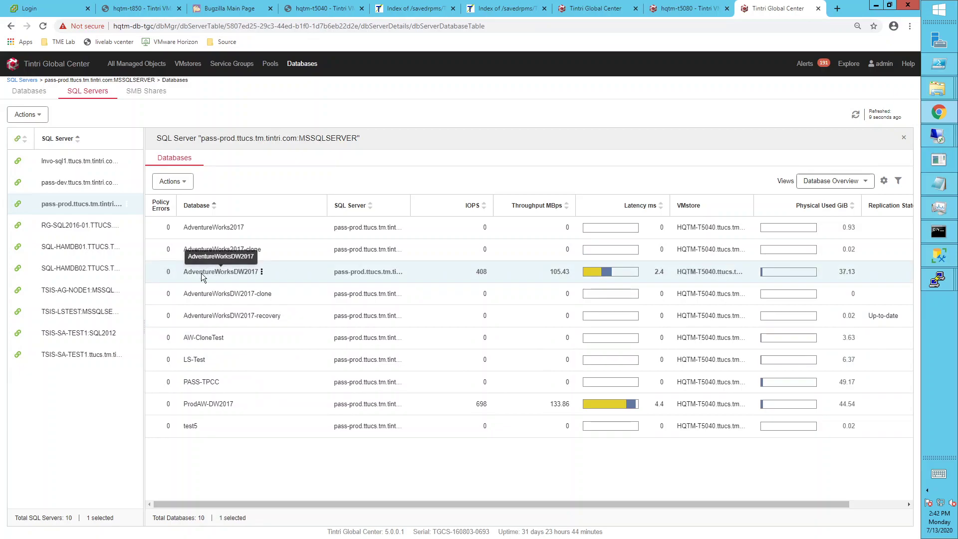
right_click(202, 273)
mouse_move(240, 288)
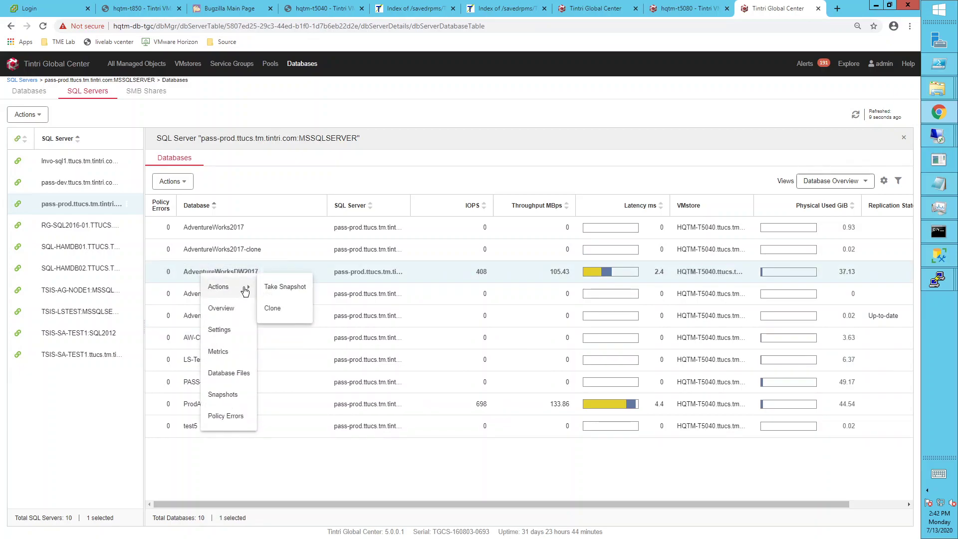
left_click(277, 309)
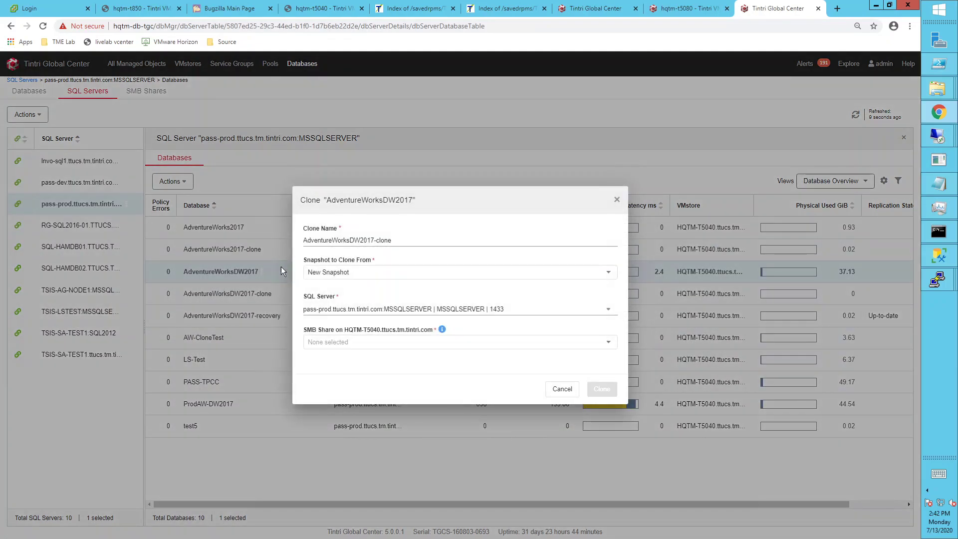
left_click_drag(400, 243, 358, 275)
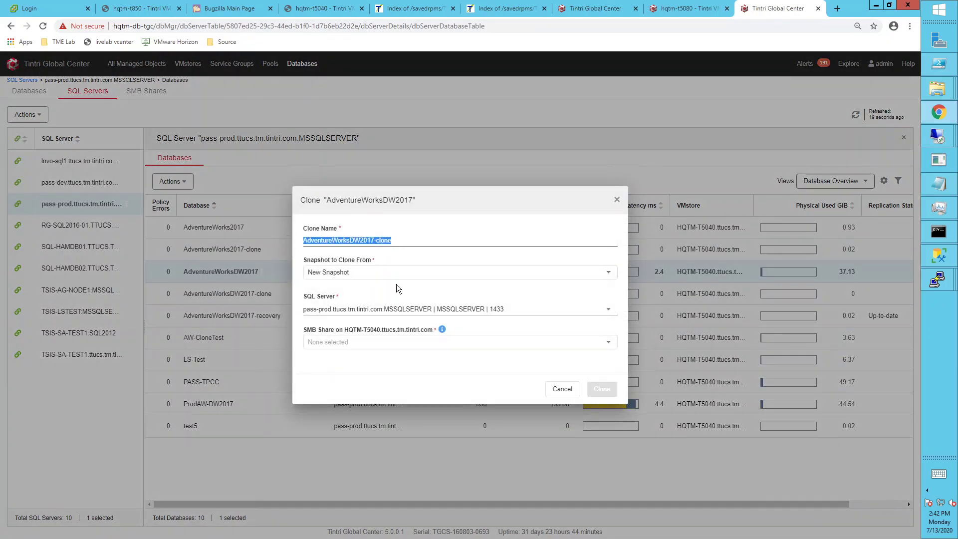
type("DEmo")
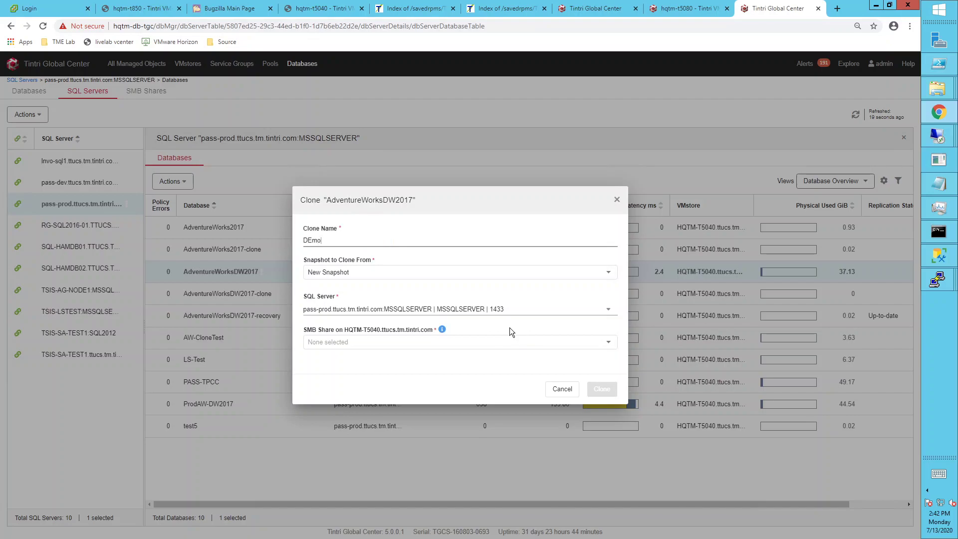
key("BackSpace")
key("BackSpace")
key("BackSpace")
type("emo-clone")
Step: Set the clone's destination SQL Server to pass-dev.ttucs.tm.tintri.com:MSSQLSERVER and its SMB share to \\hqtm-t5040-data.ttucs.tm.tintri.com\db-dev
left_click(612, 310)
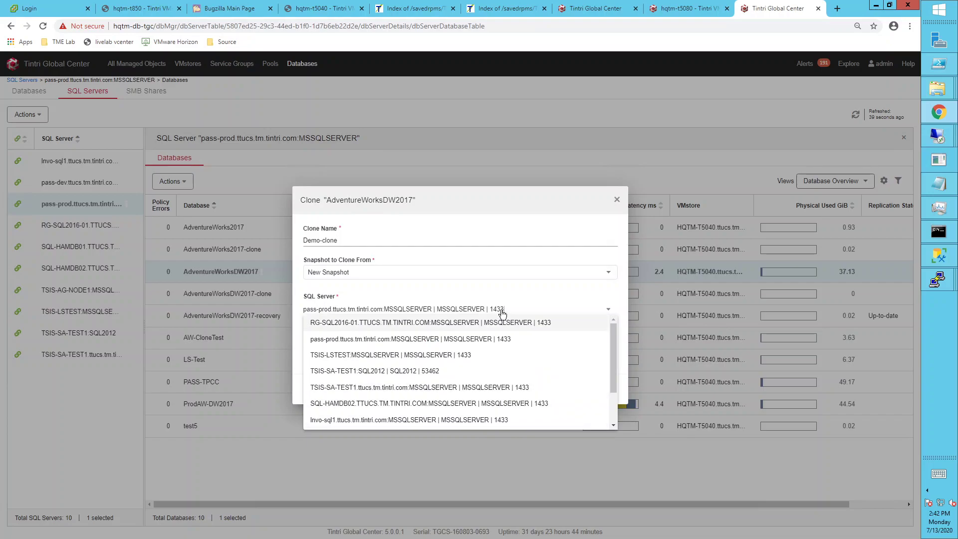
left_click_drag(506, 308, 298, 301)
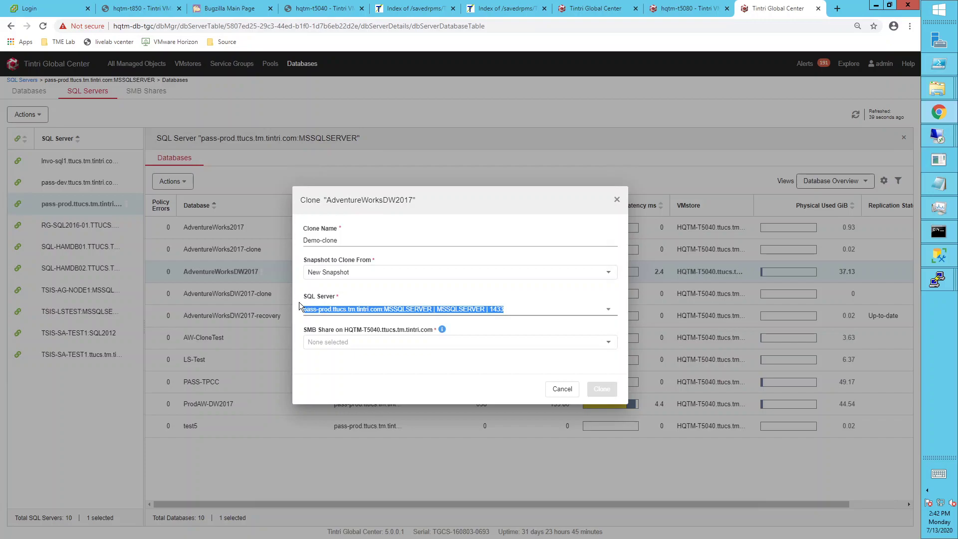
key("BackSpace")
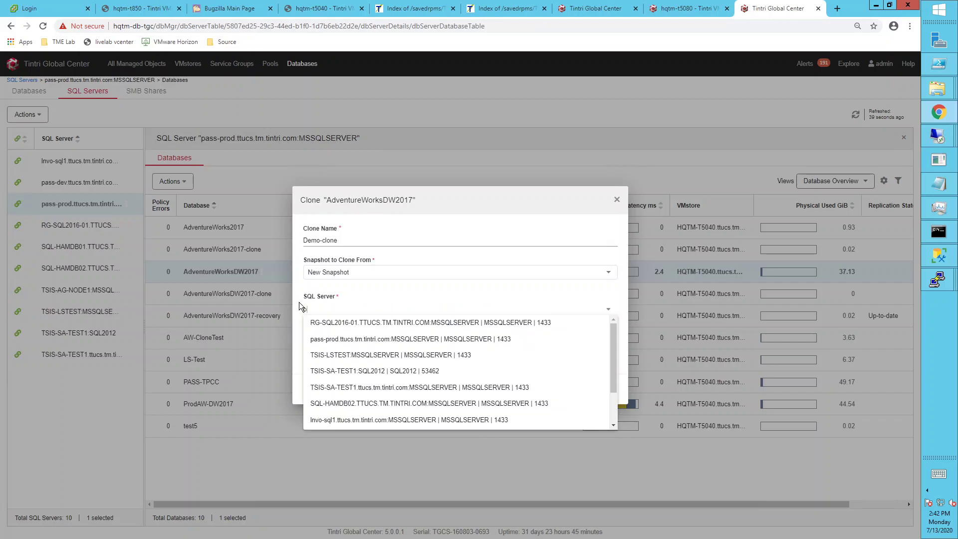
type("pass")
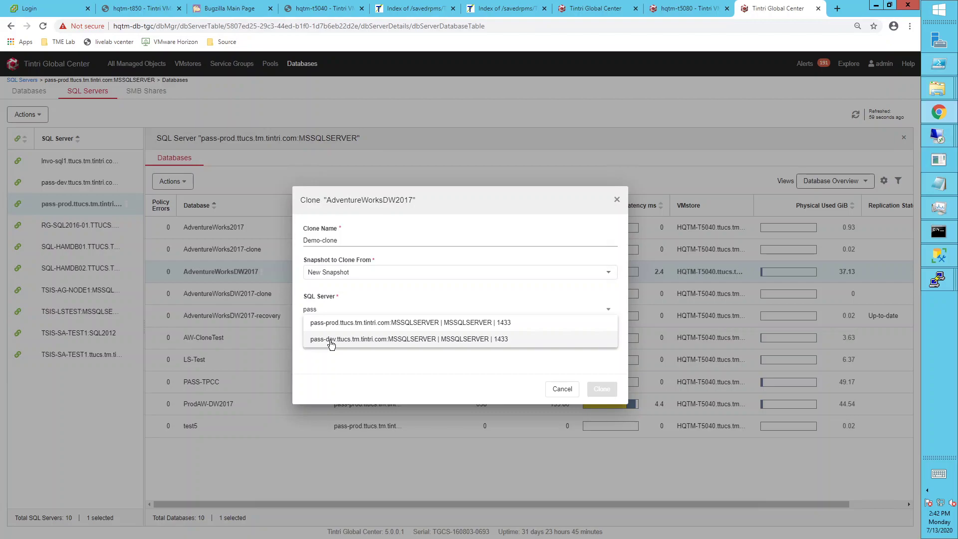
left_click(320, 342)
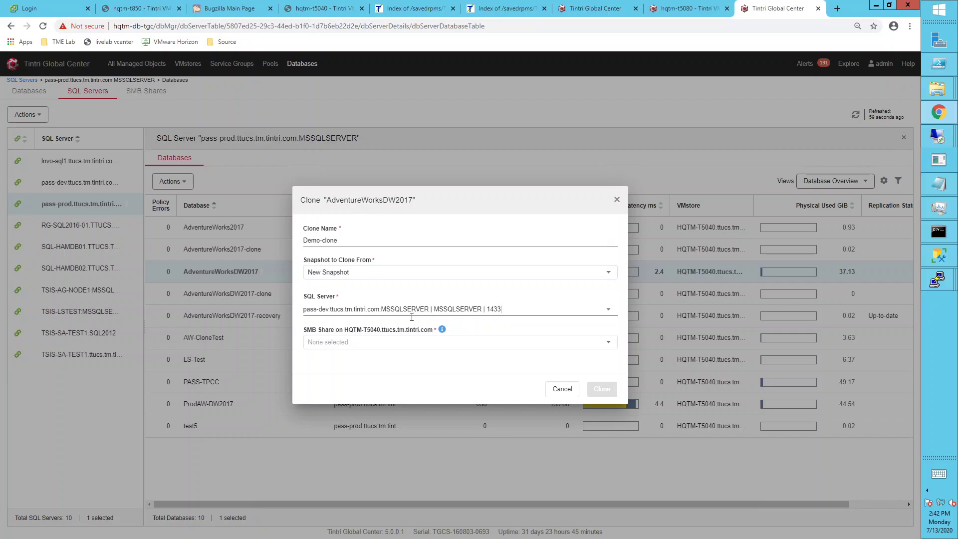
left_click(375, 348)
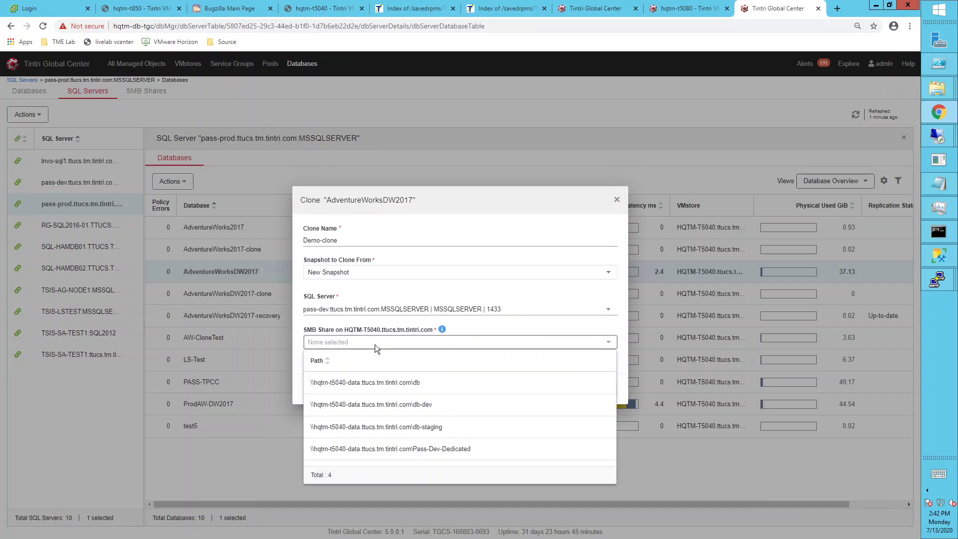
left_click(378, 403)
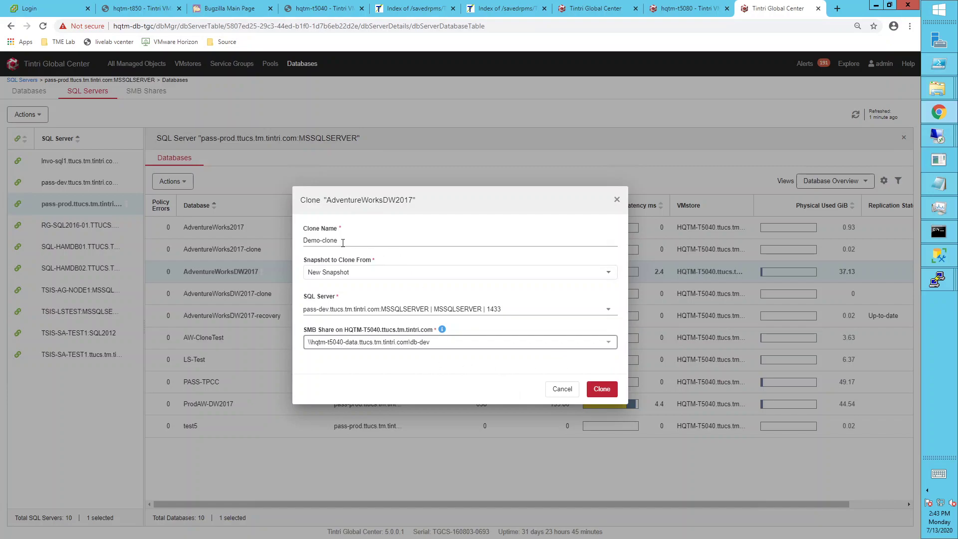
Step: Review the available source snapshots, keep New Snapshot as the clone source, and launch the clone
left_click(362, 278)
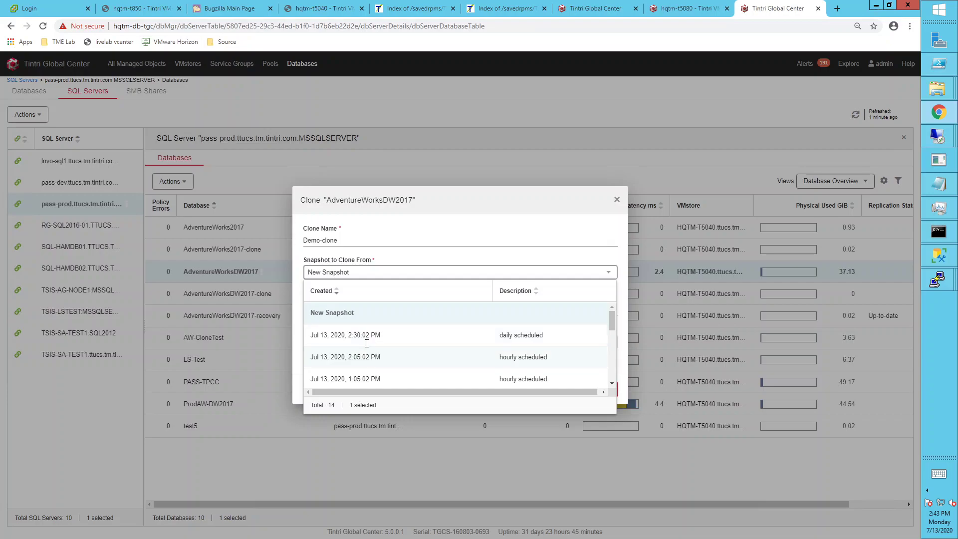
left_click(381, 275)
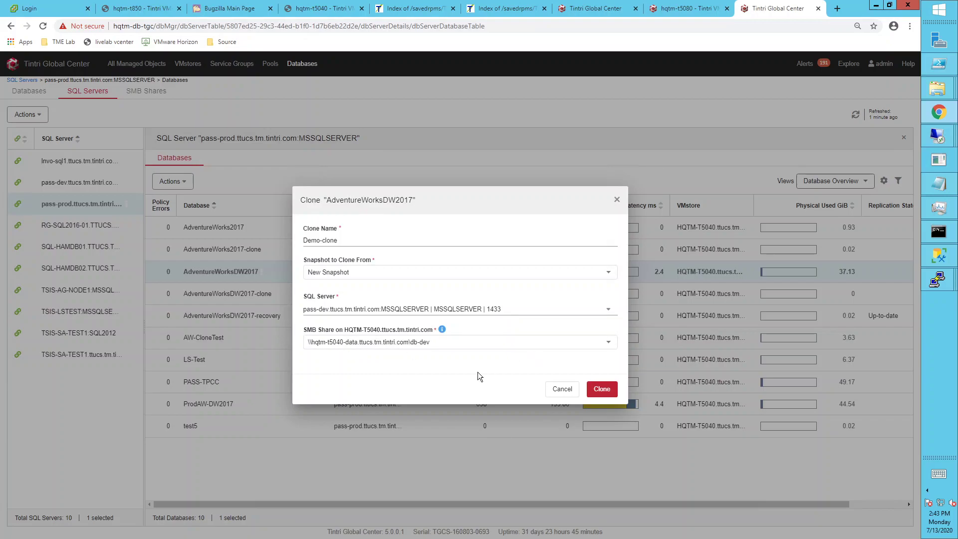
left_click(606, 390)
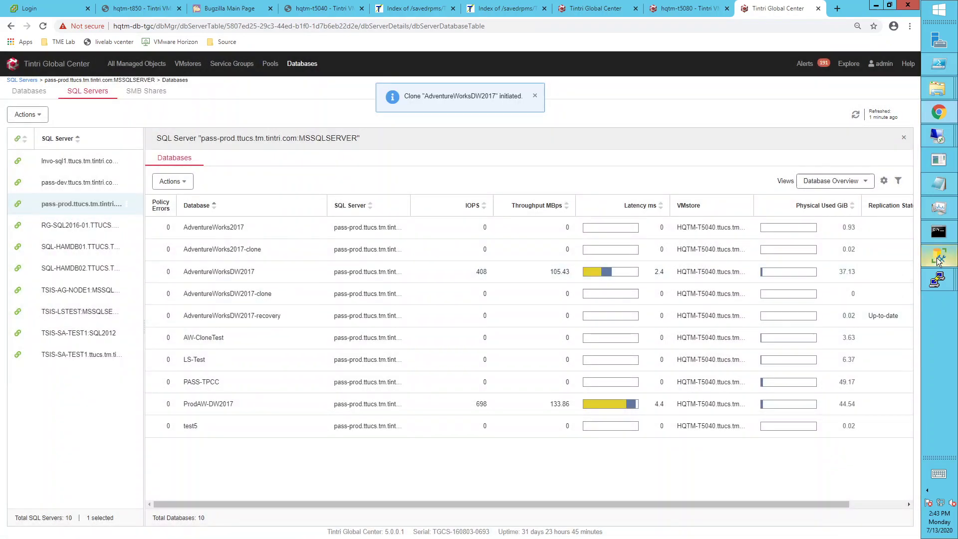
Step: Switch to SQL Server Management Studio, refresh the PASS-DEV server and expand its Databases folder
key("alt+Tab")
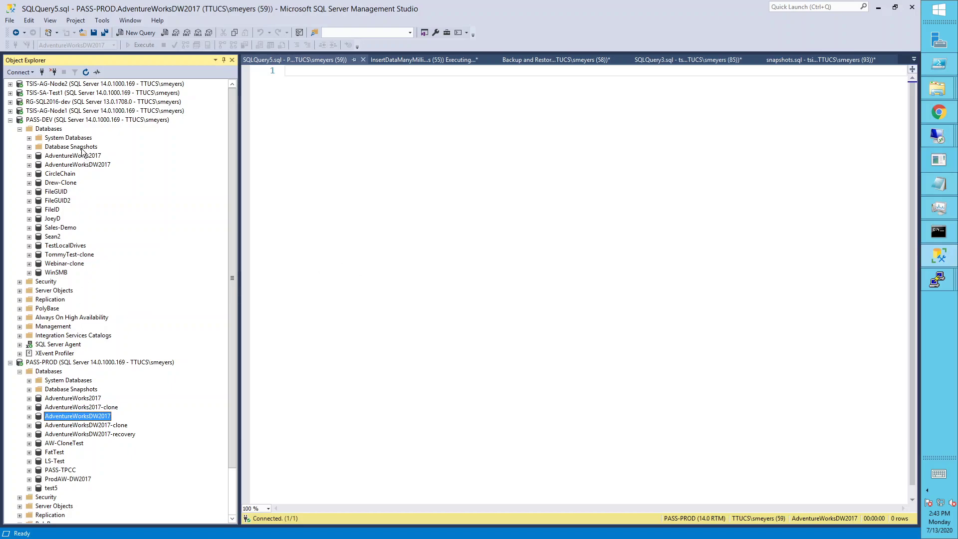
right_click(52, 122)
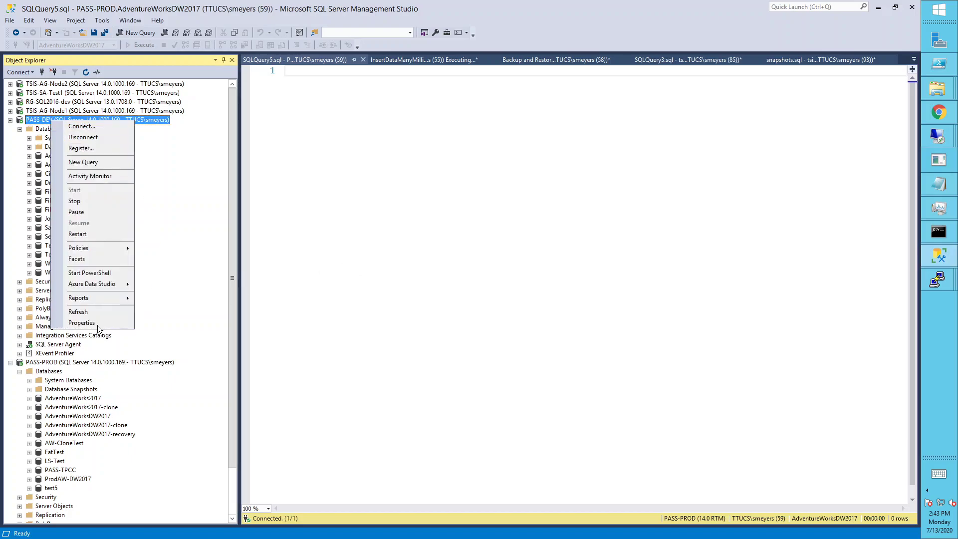
left_click(78, 312)
left_click(48, 129)
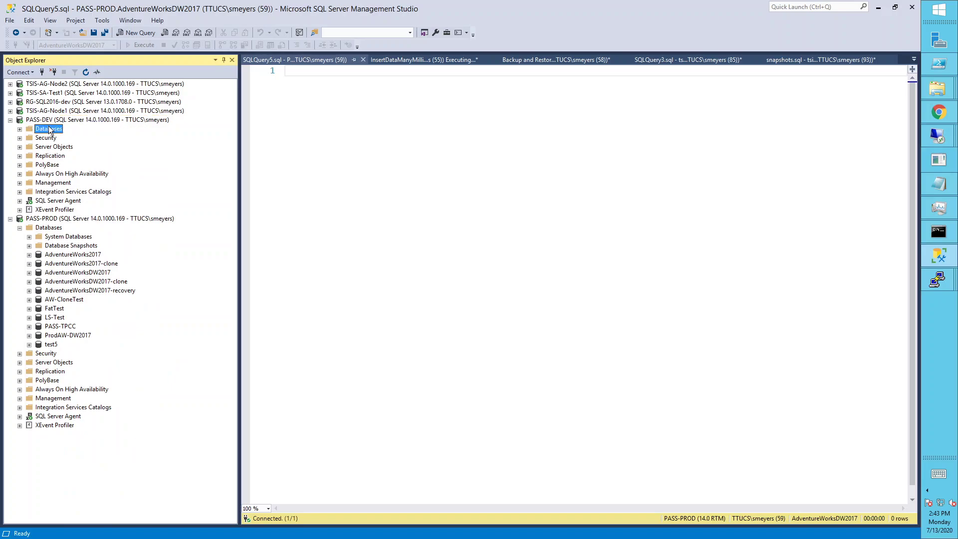
right_click(49, 129)
left_click(20, 129)
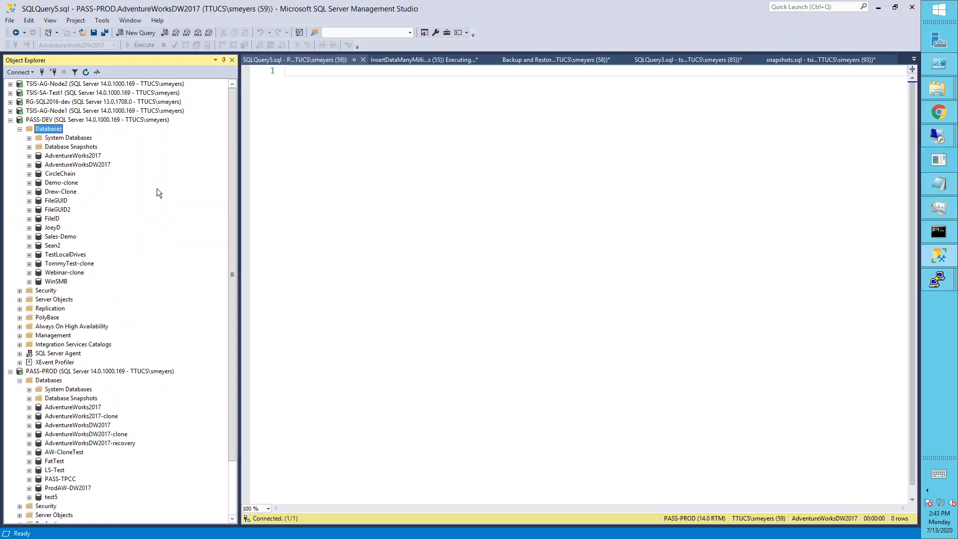
Step: Check the database file sizes in the properties of PASS-DEV's Demo-clone database, then dismiss them without changes
left_click(58, 181)
right_click(59, 182)
left_click(99, 338)
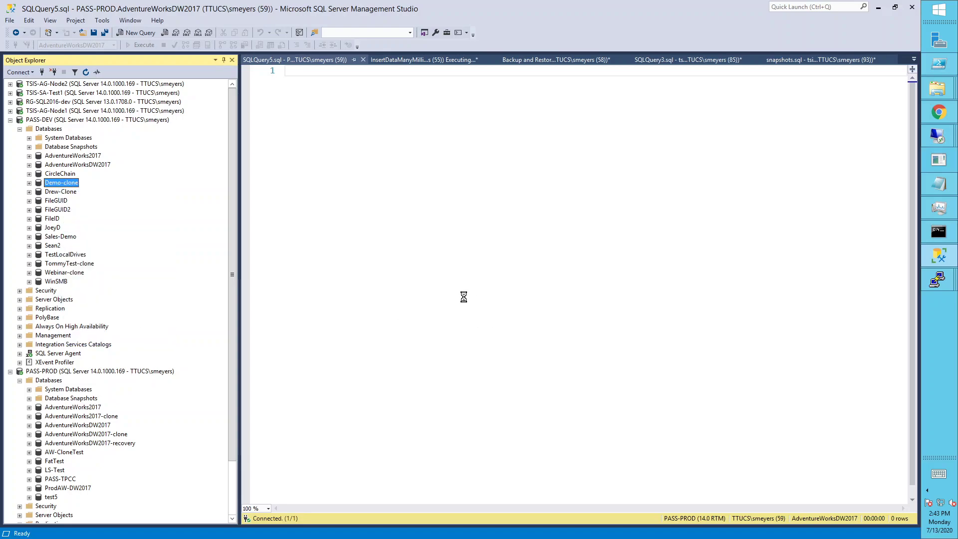
left_click(311, 148)
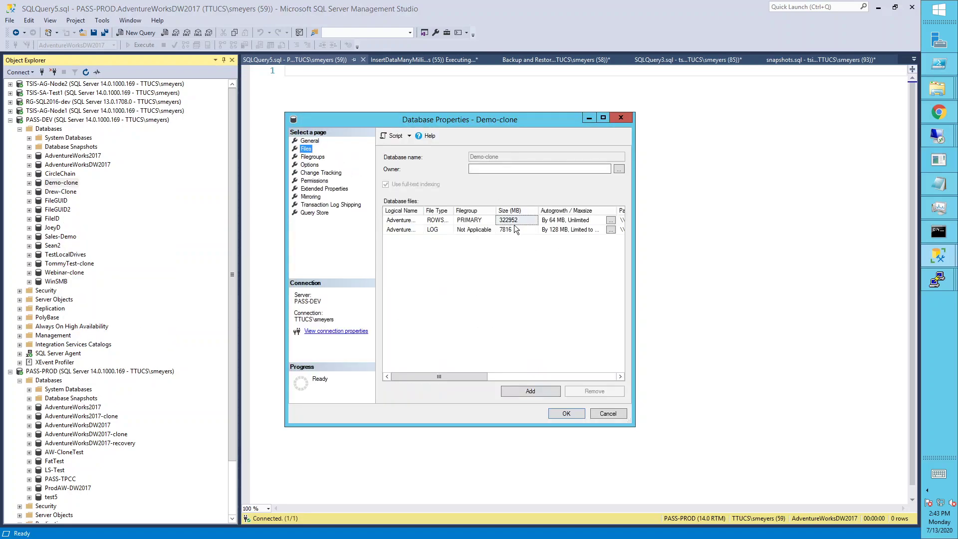
left_click(601, 413)
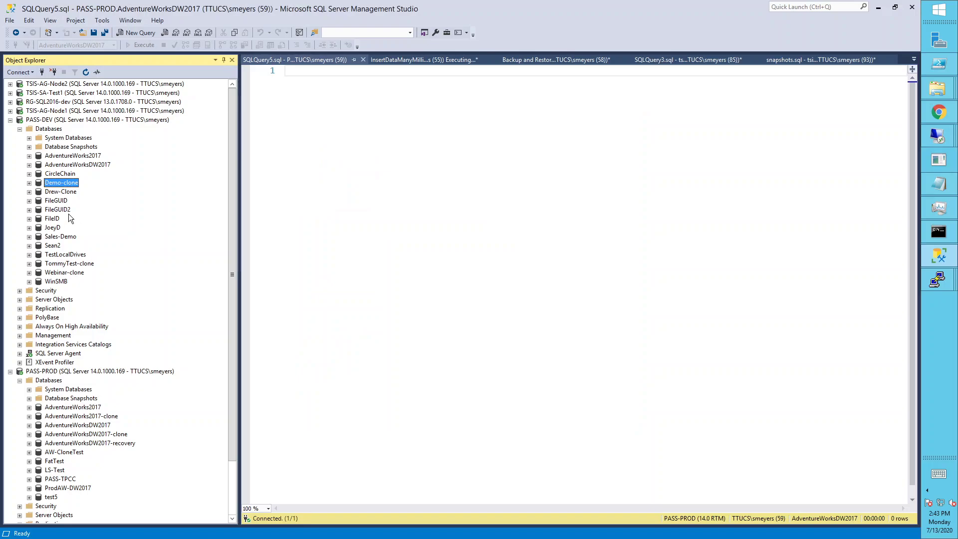
Step: Examine the tables inside Demo-clone, then collapse the database and PASS-DEV's Databases folder
left_click(30, 183)
left_click(39, 201)
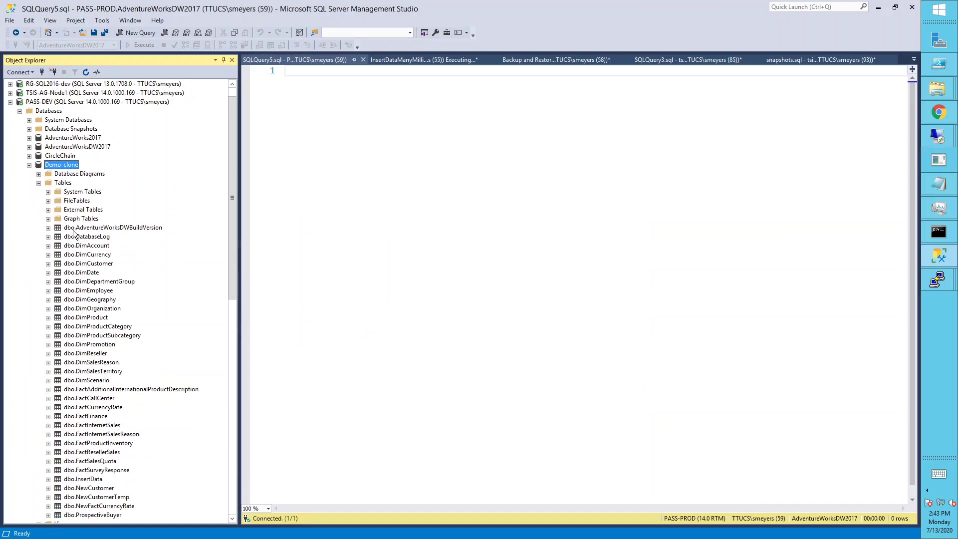
left_click(90, 263)
scroll(90, 263, "down", 6)
scroll(90, 263, "down", 4)
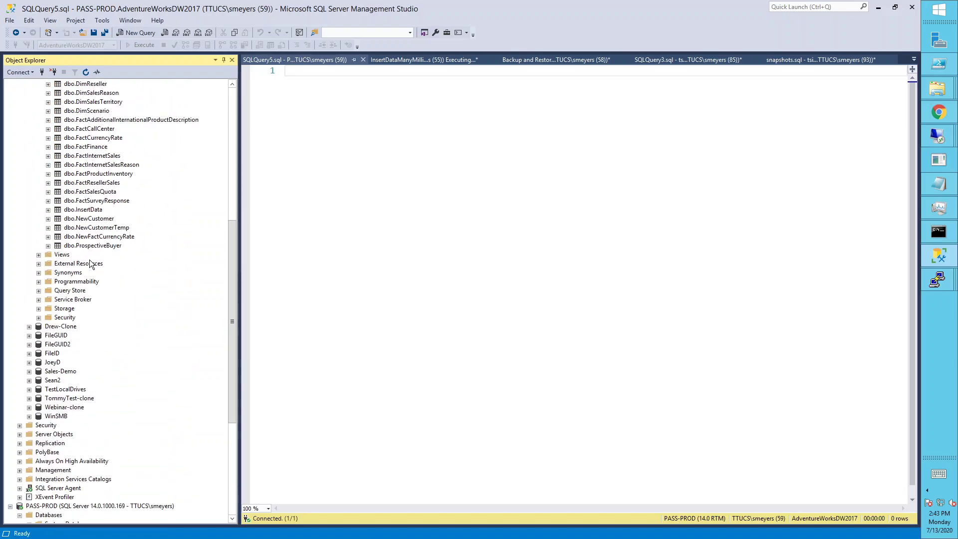
scroll(34, 181, "up", 11)
left_click(29, 182)
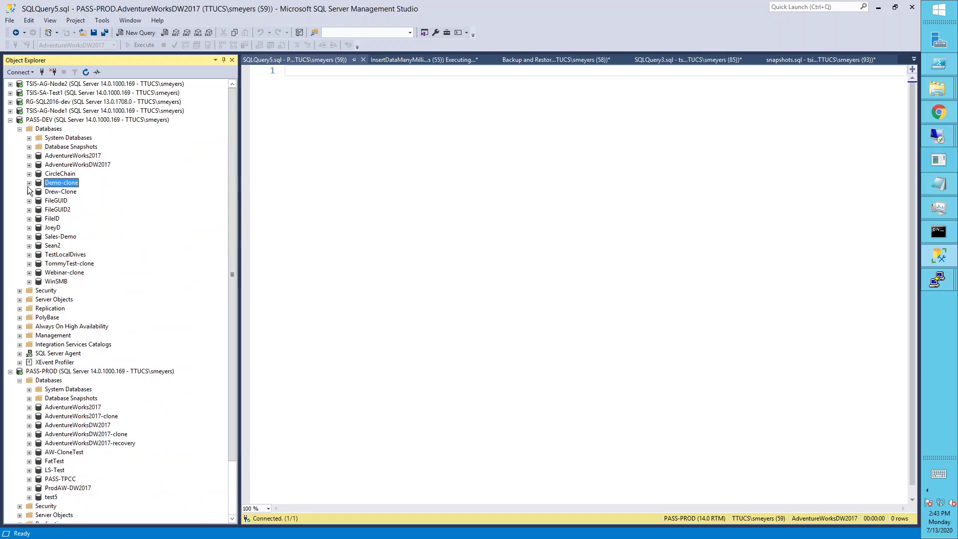
left_click(19, 129)
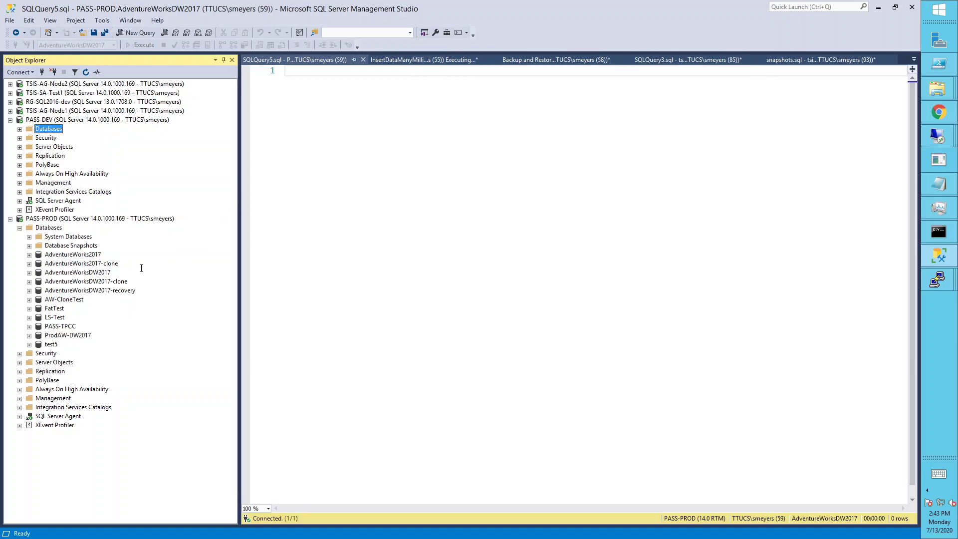
Step: Review the running InsertDataManyMillion.sql script that inserts rows into AdventureWorksDW2017-clone on PASS-PROD, including its results and messages
left_click(111, 283)
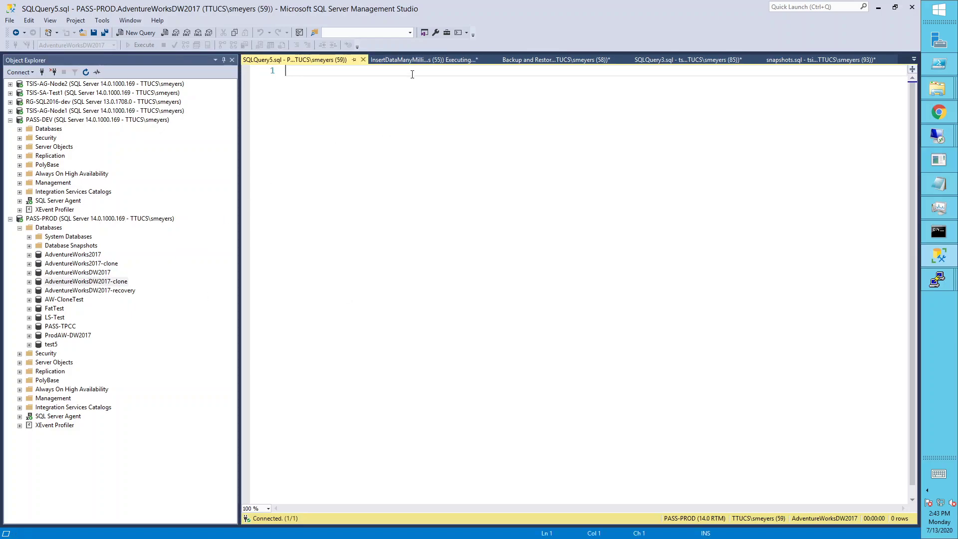
left_click(424, 59)
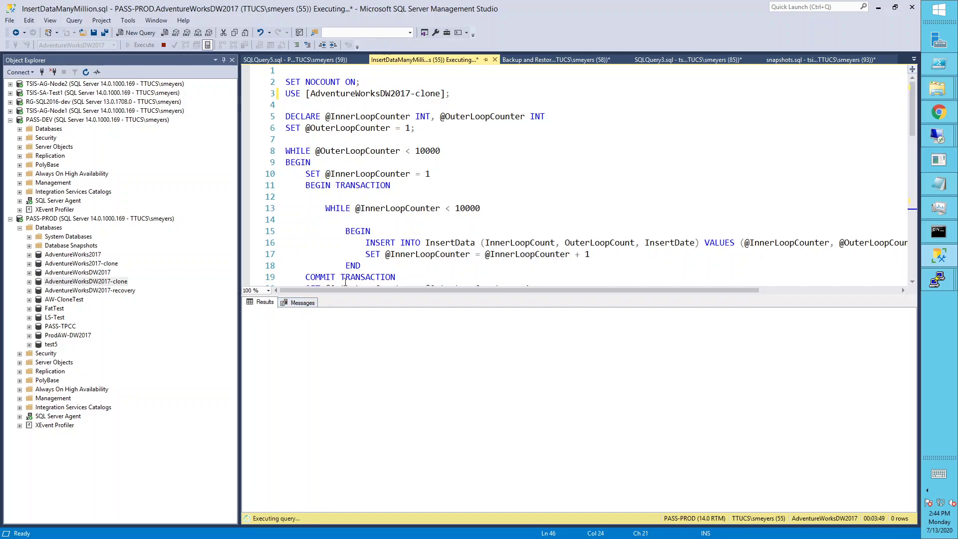
left_click(306, 304)
left_click(264, 301)
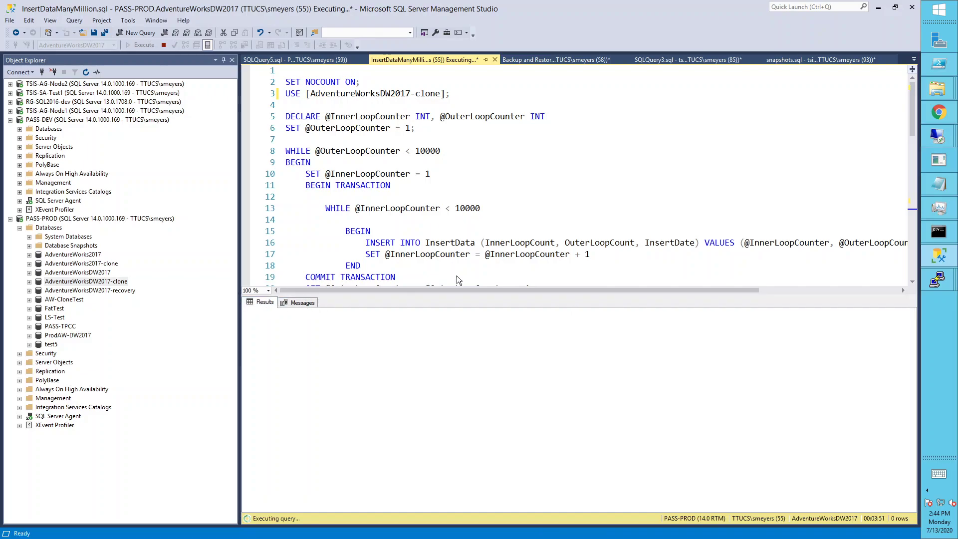
left_click(585, 178)
scroll(584, 178, "down", 1)
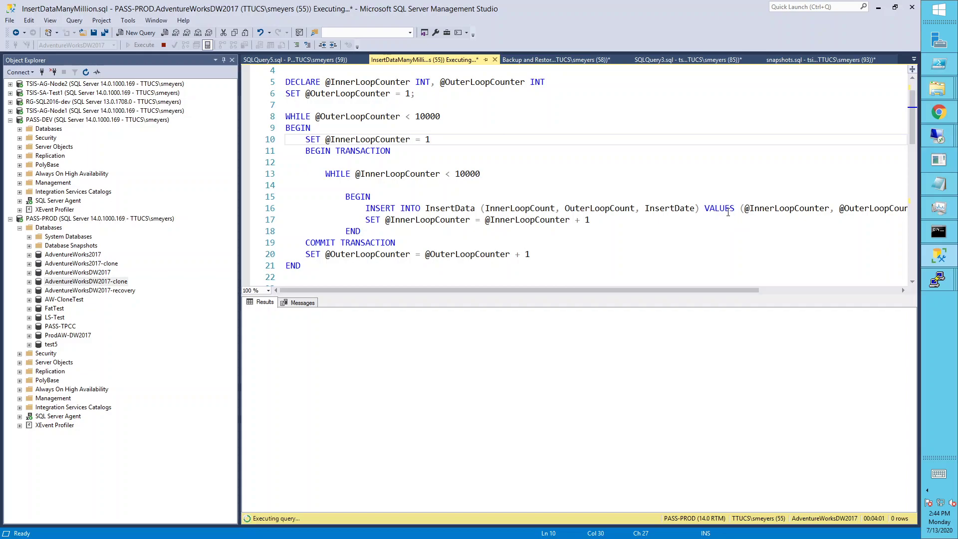
Step: Switch to Tintri Global Center in Chrome and inspect the used-space breakdown in the overview of pass-prod's AdventureWorksDW2017-clone
left_click(912, 109)
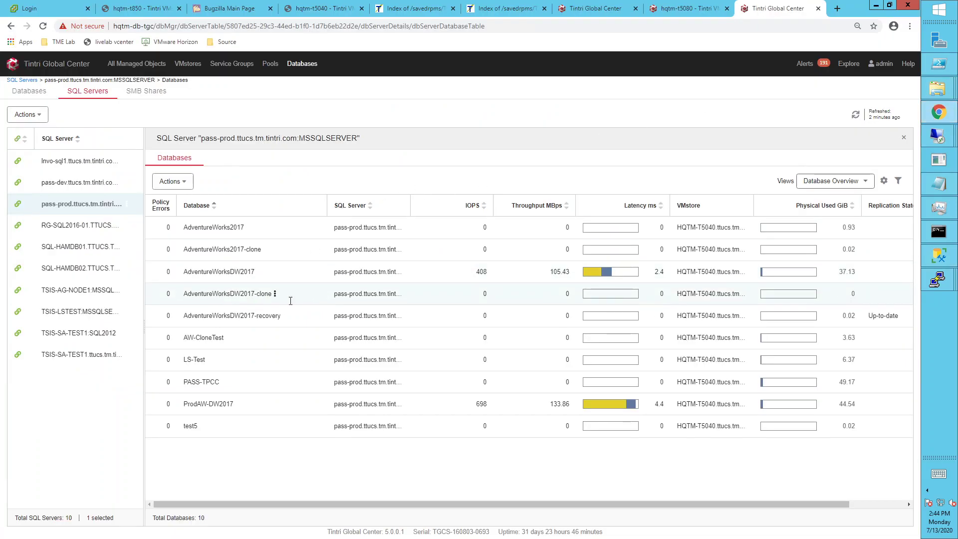
left_click(224, 288)
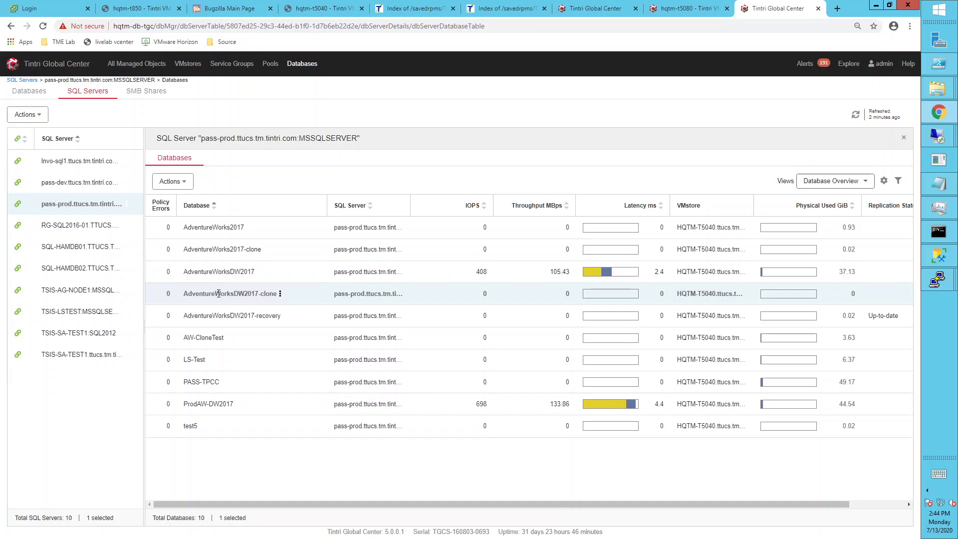
double_click(218, 293)
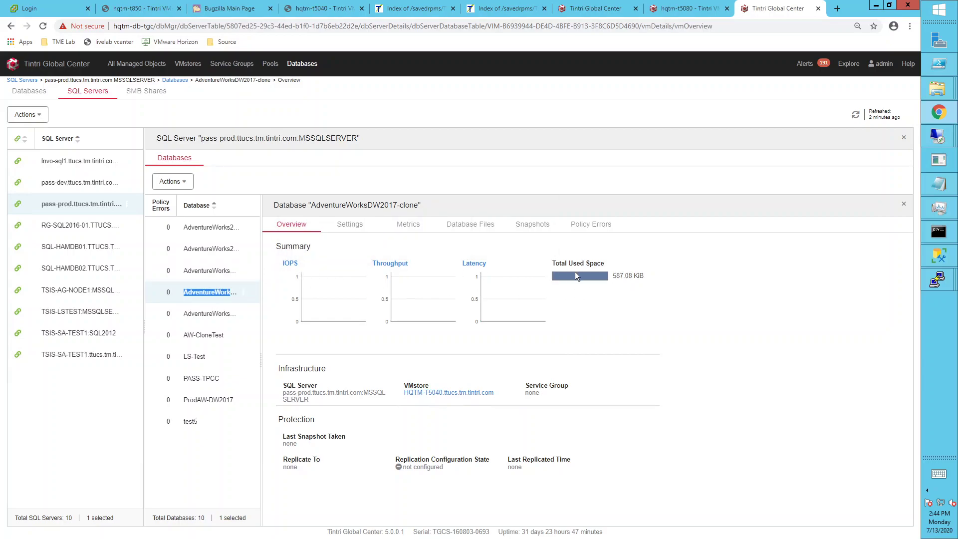
mouse_move(581, 275)
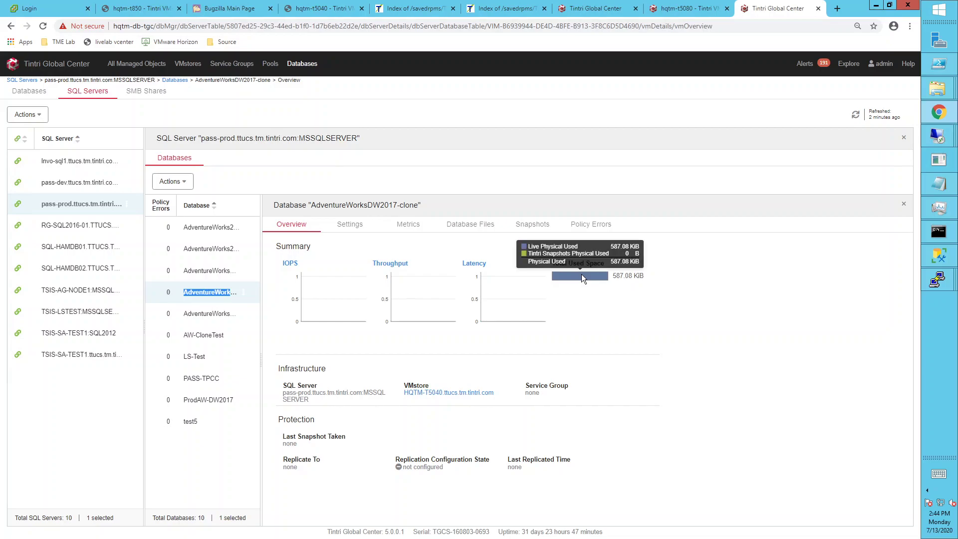